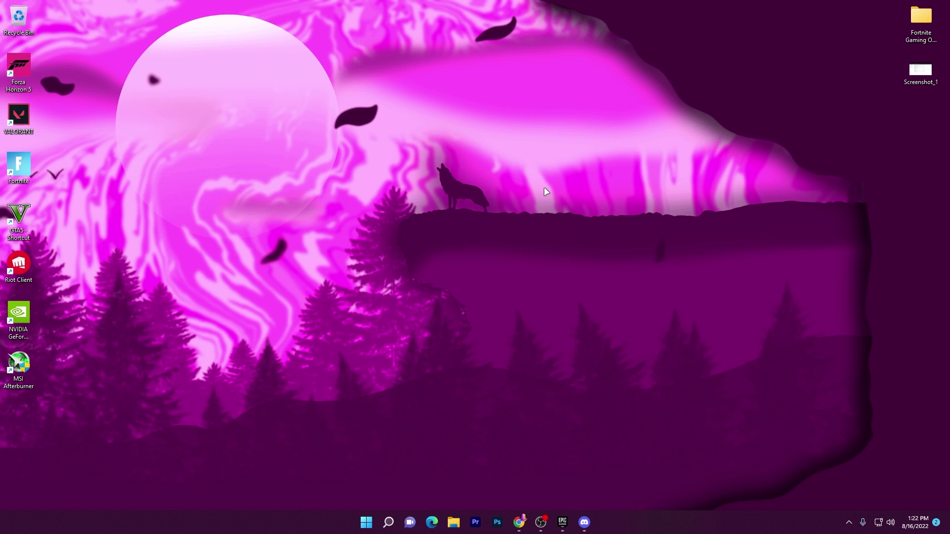
Step: Search Windows for 'power' and open Edit power plan for Bitsum Highest Performance
click(388, 520)
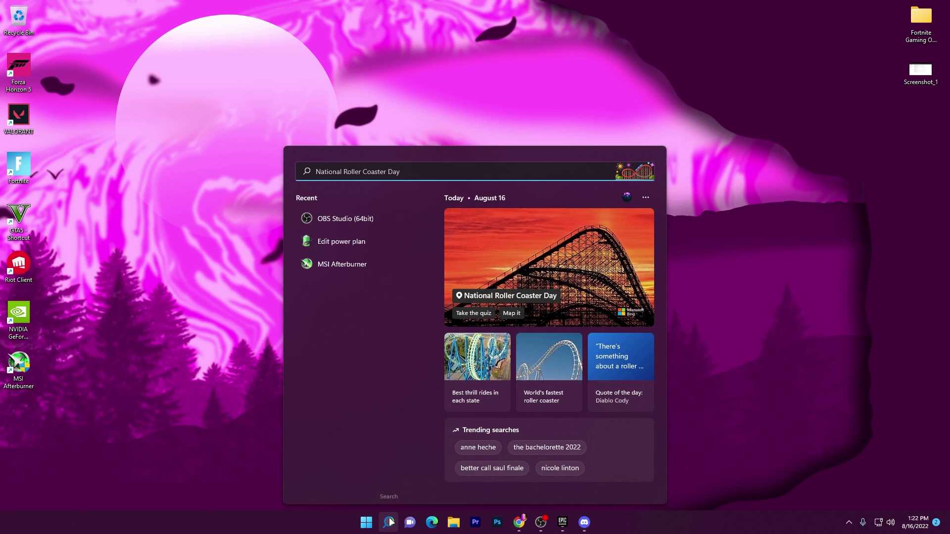
text(po)
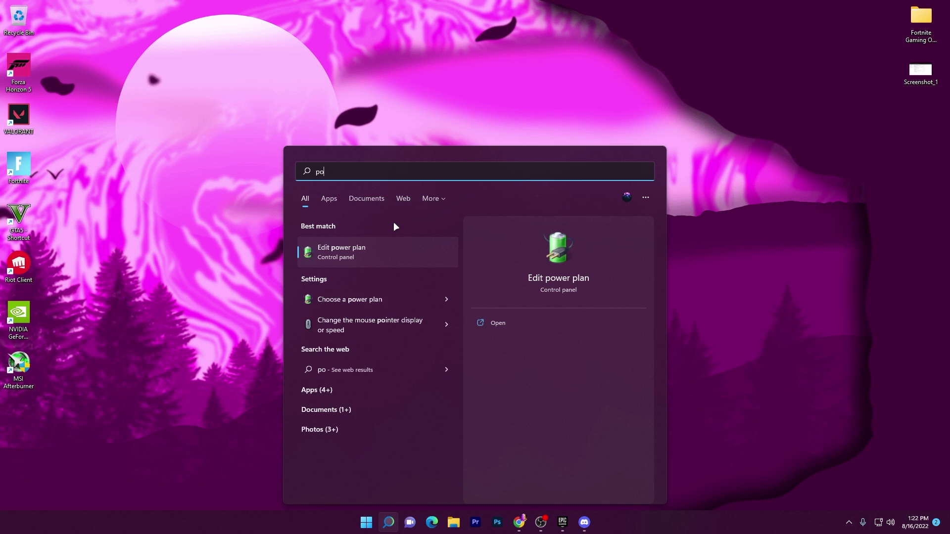
text(wer)
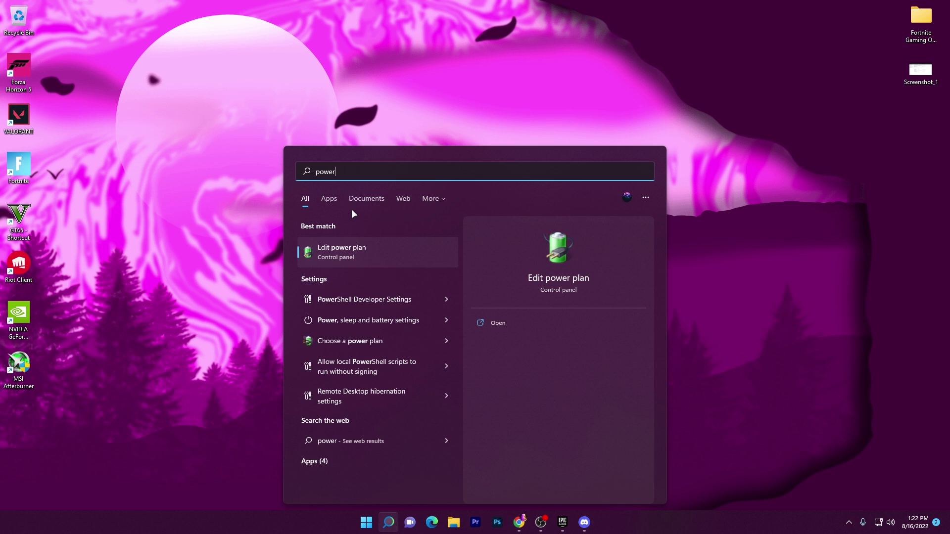
click(362, 255)
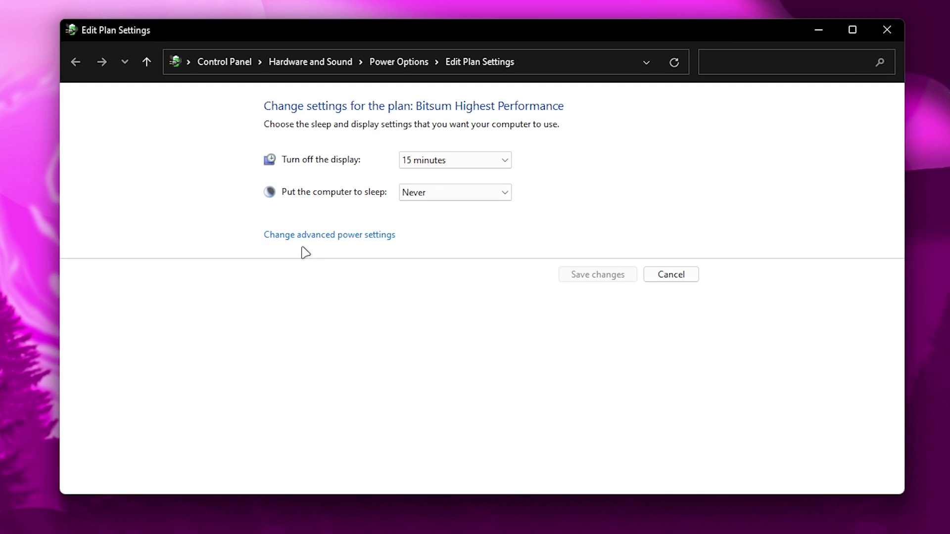
Step: Go to the Power Options plan list, start a High performance-based plan, then return without creating it
click(400, 62)
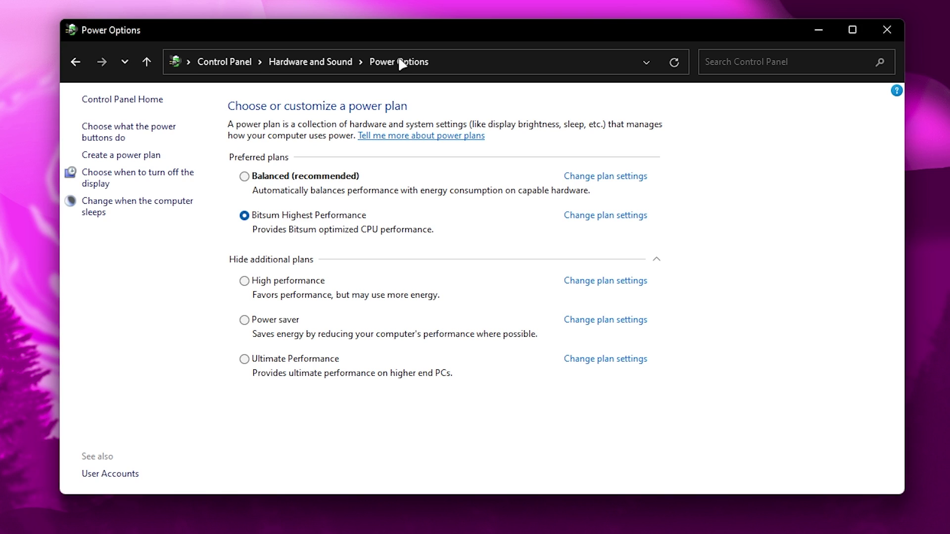
click(149, 156)
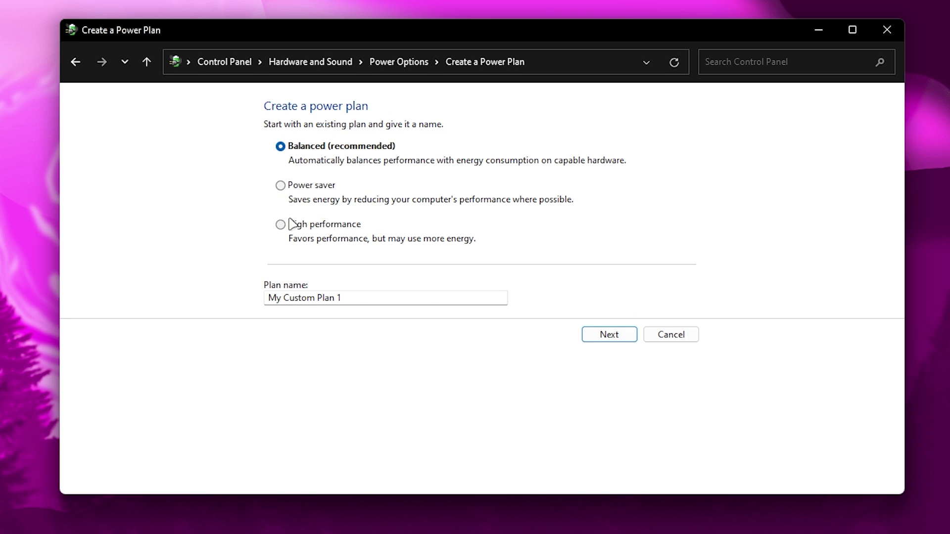
drag(267, 302, 358, 295)
click(358, 297)
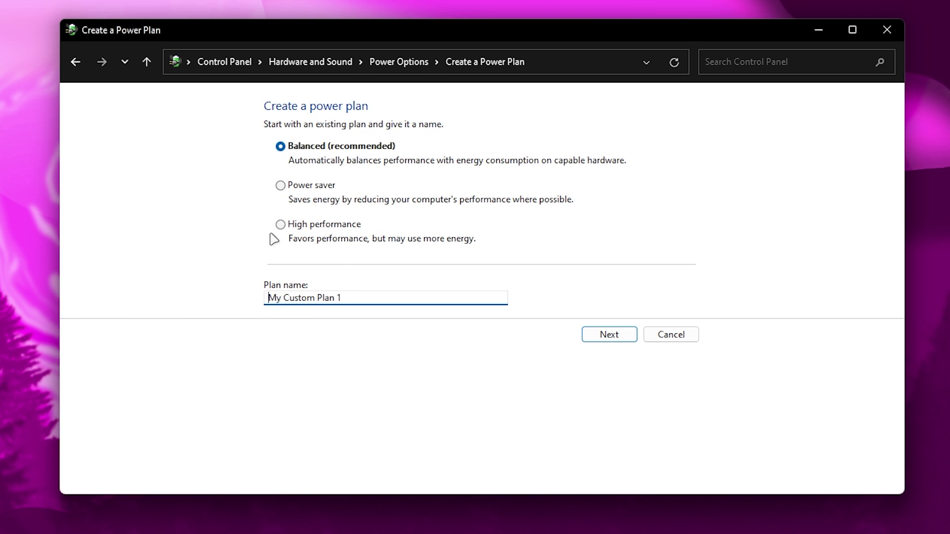
click(297, 225)
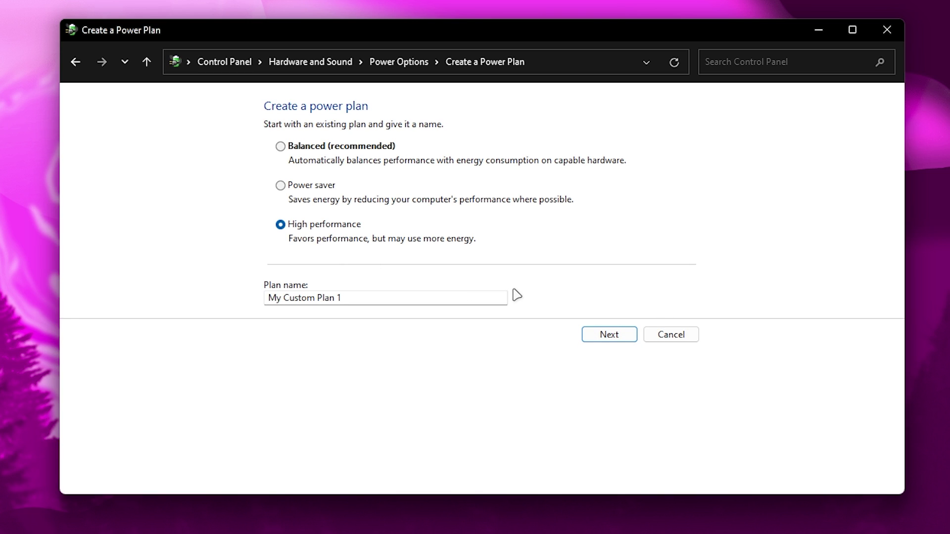
click(386, 60)
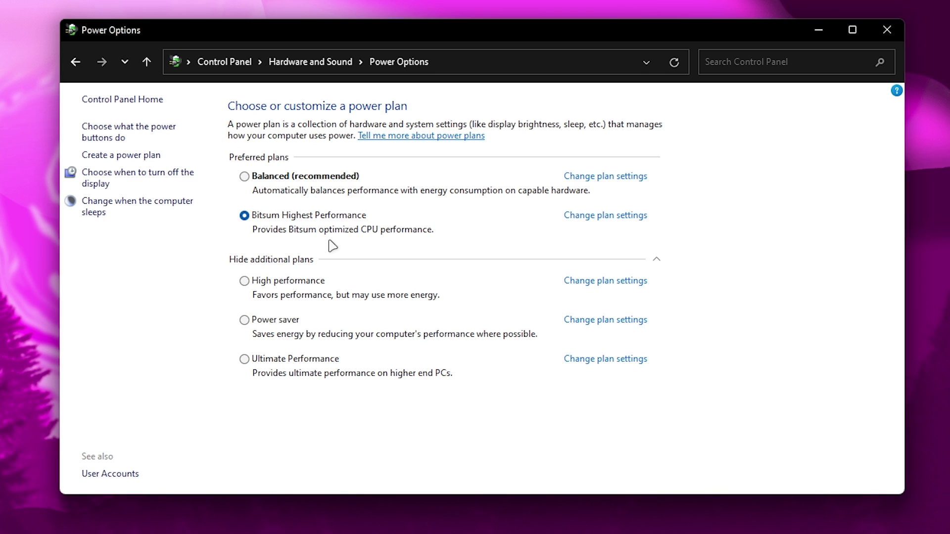
Step: Open Bitsum Highest Performance's plan settings and its advanced power settings dialog, moved to screen centre
click(587, 216)
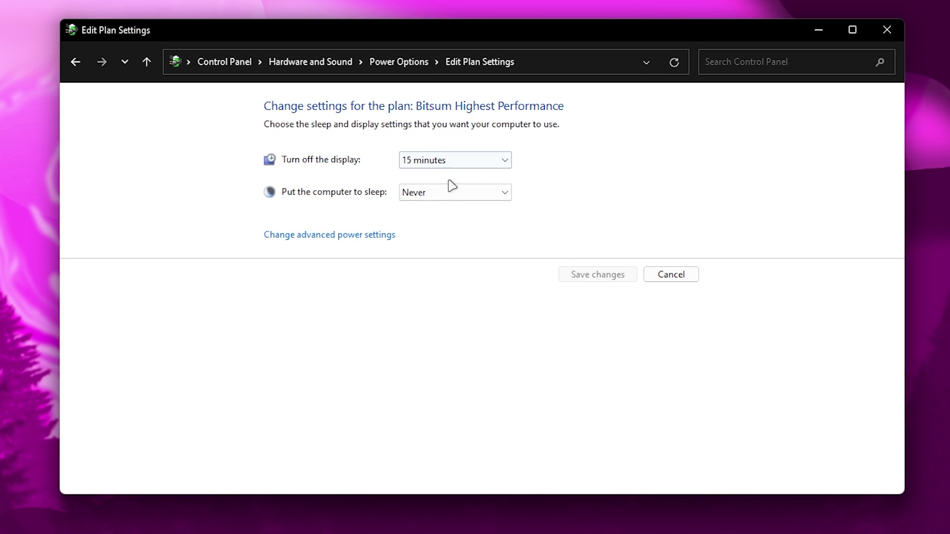
click(350, 240)
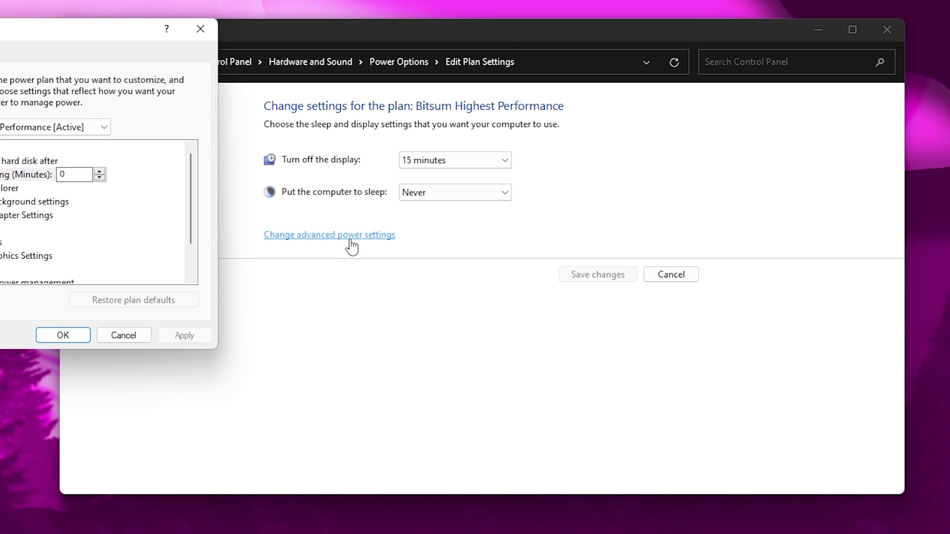
drag(27, 30, 329, 70)
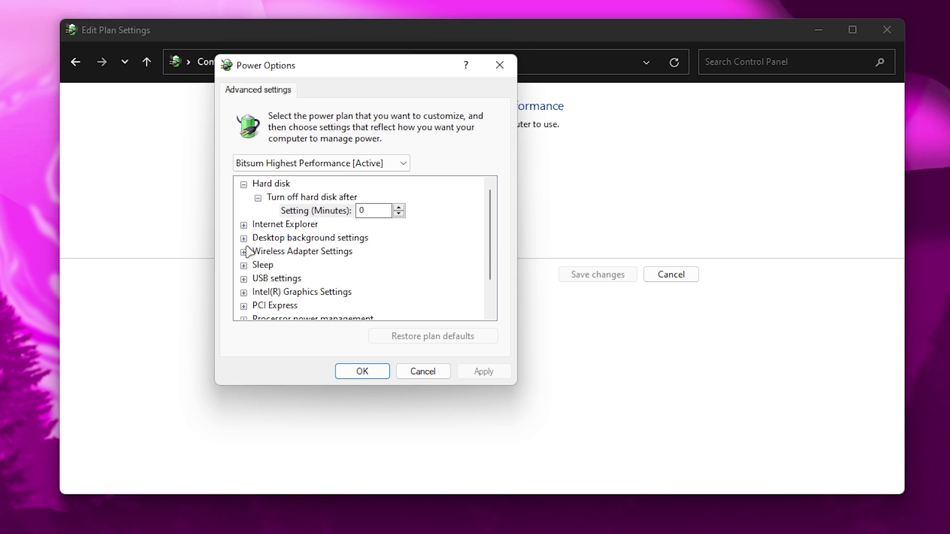
scroll(242, 278, down, 1)
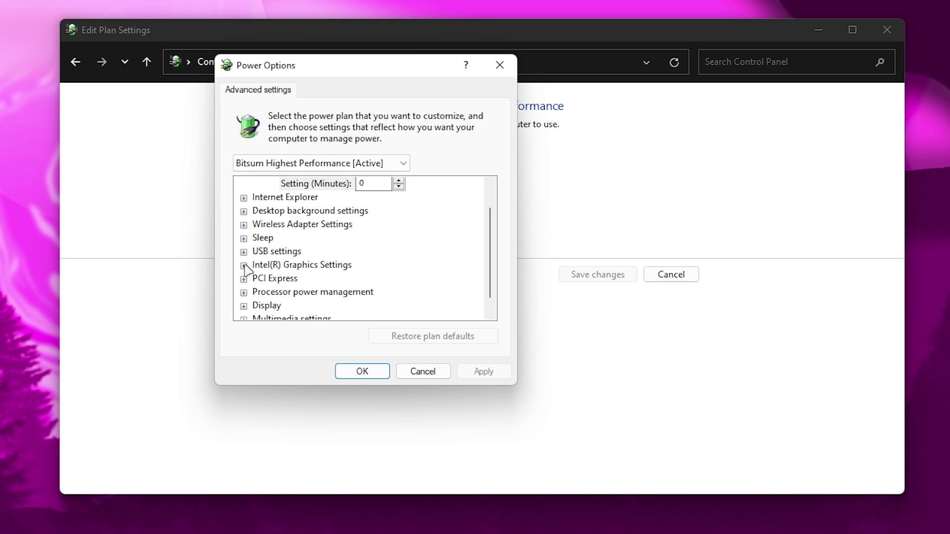
Step: Expand Intel(R) Graphics Settings to check the Intel(R) Graphics Power Plan value
click(244, 266)
click(258, 279)
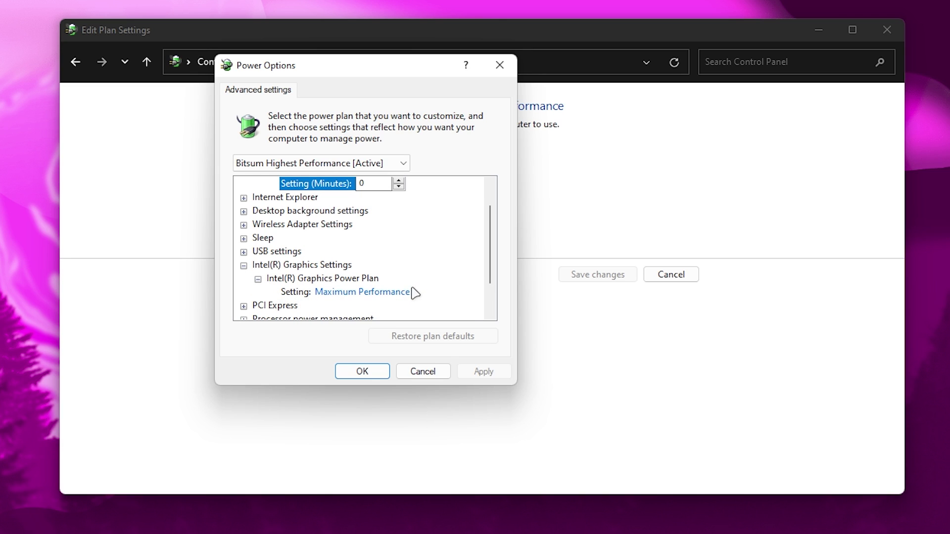
scroll(434, 290, down, 1)
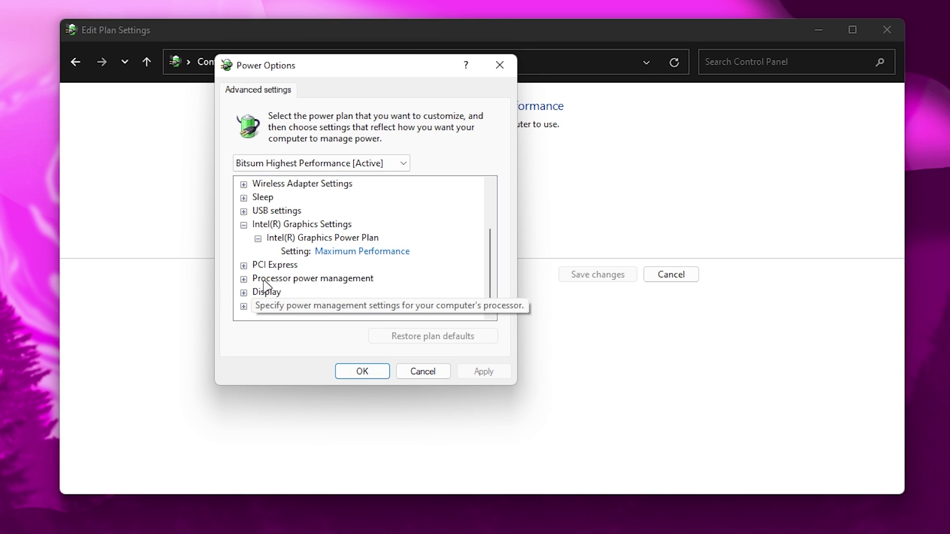
Step: Check minimum/maximum processor state and core parking overutilization threshold under Processor power management
click(241, 279)
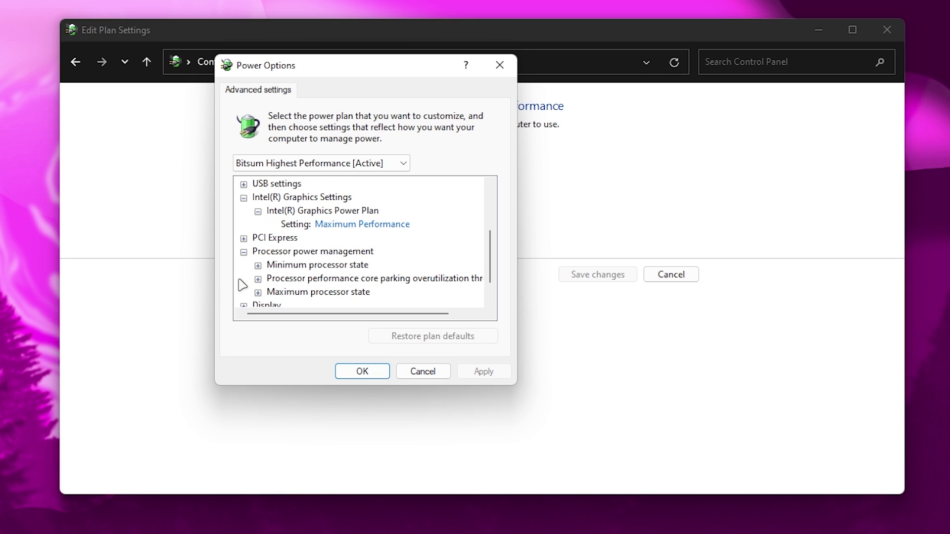
click(258, 266)
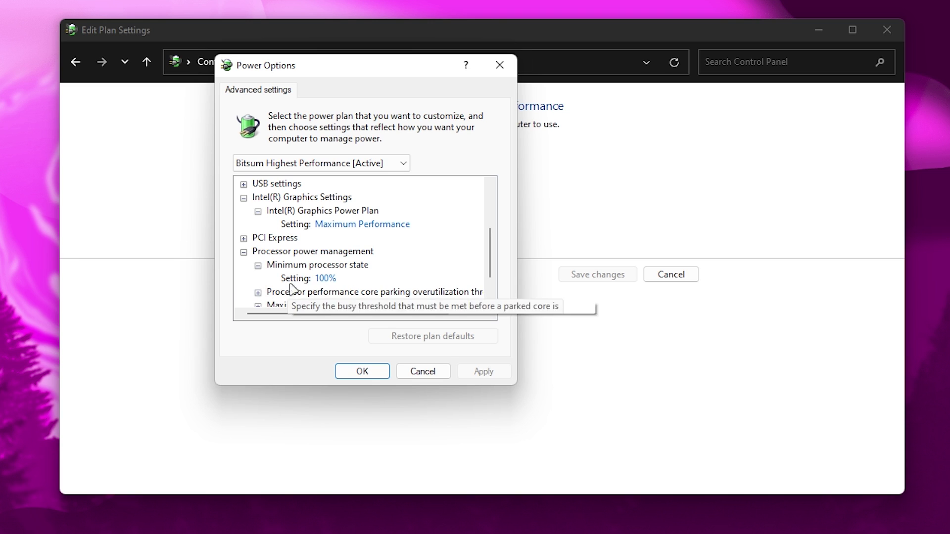
click(258, 293)
scroll(376, 262, down, 1)
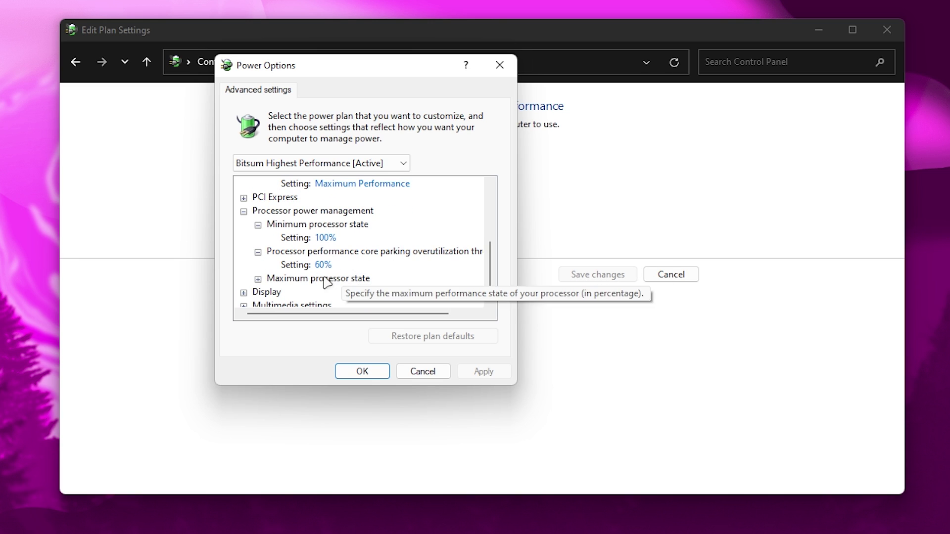
click(258, 279)
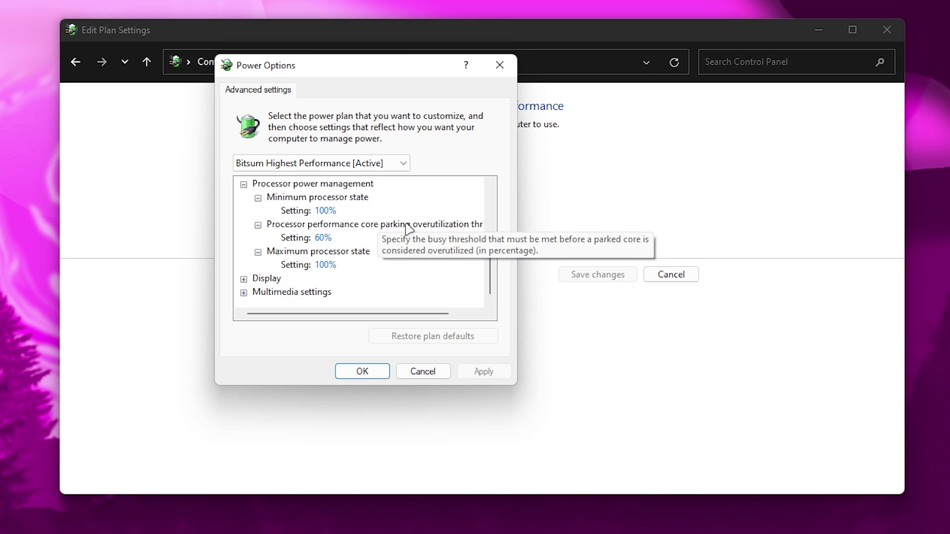
scroll(326, 255, up, 2)
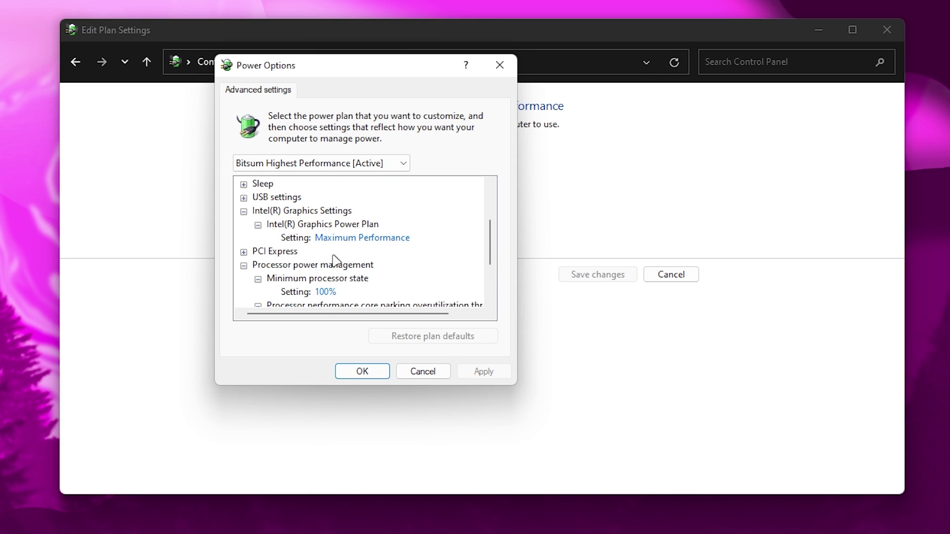
scroll(334, 257, up, 2)
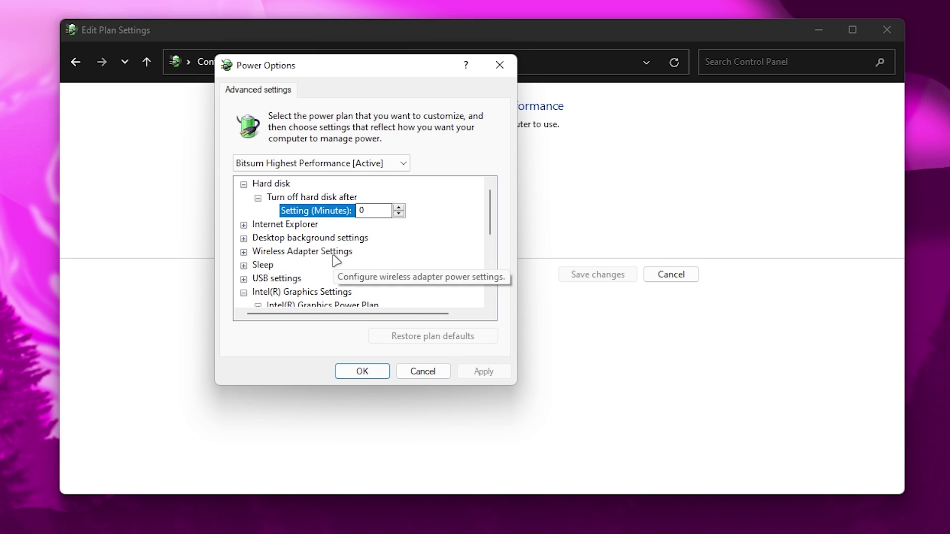
Step: Check the USB selective suspend value, then accept and close advanced settings with OK
click(243, 278)
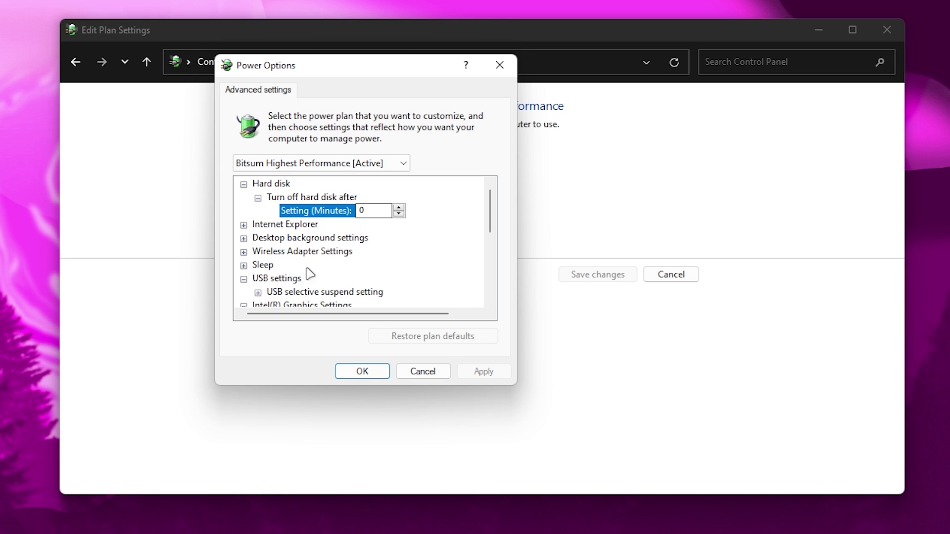
scroll(346, 267, down, 1)
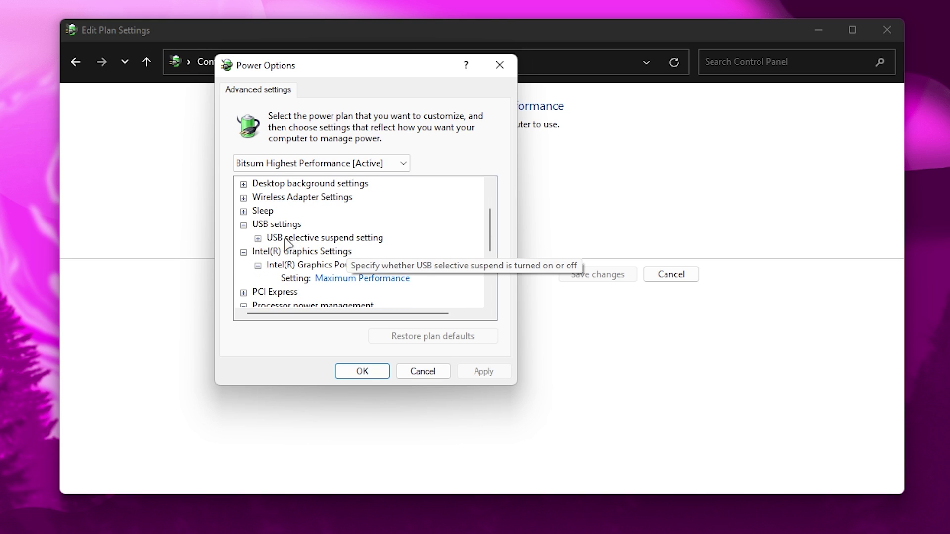
click(258, 238)
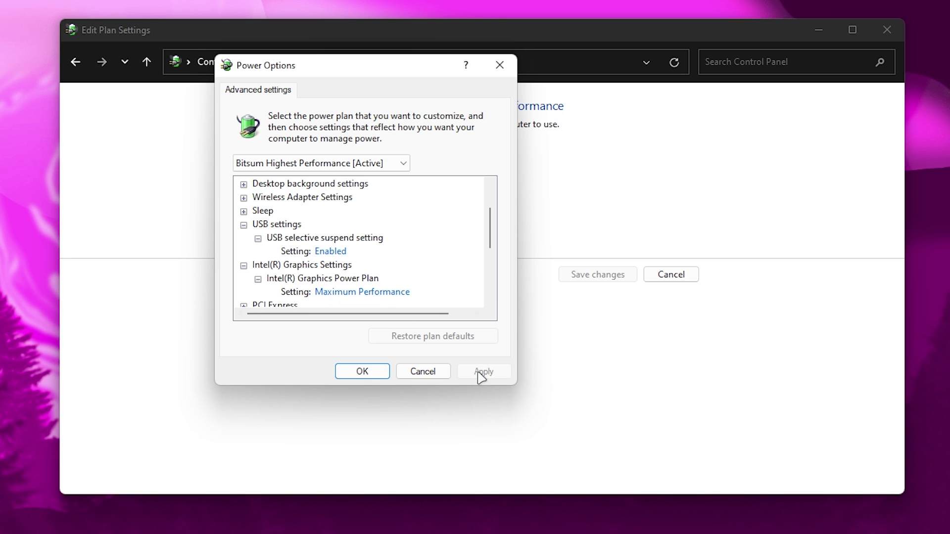
click(350, 376)
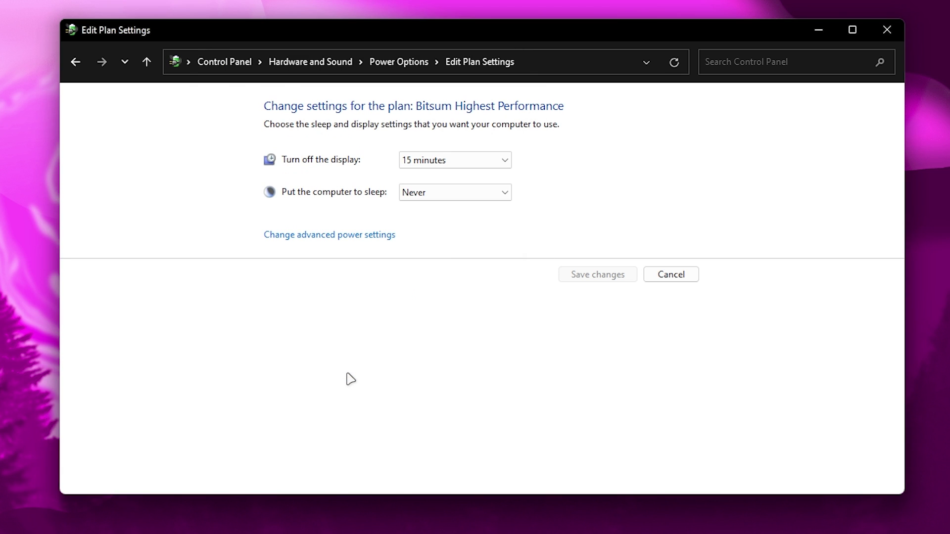
Step: Close the Control Panel window and bring up the Win+X power-user menu
click(901, 27)
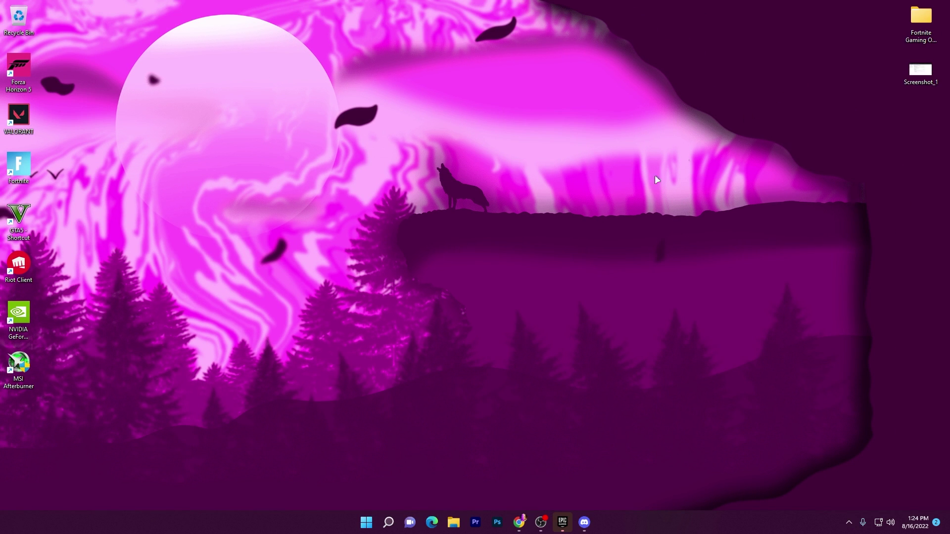
right_click(371, 524)
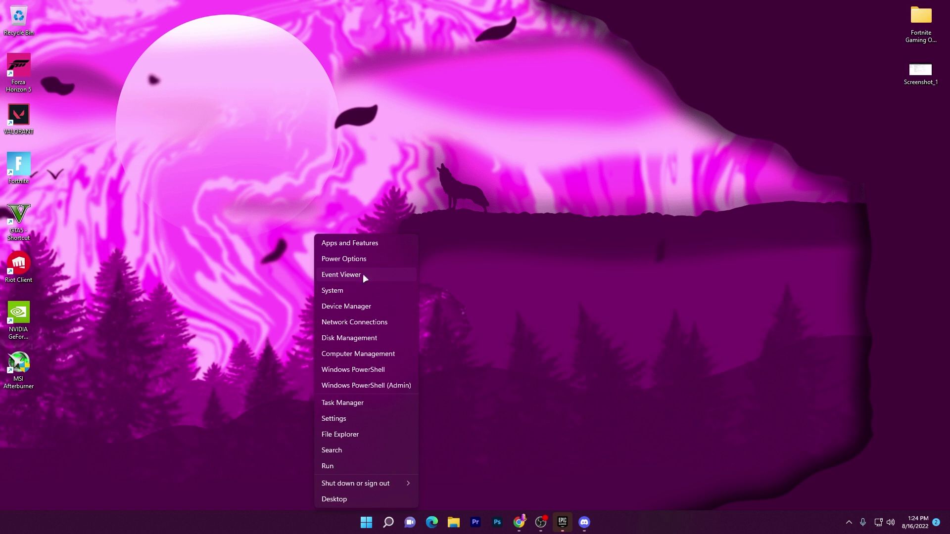
Step: Open Device Manager, centre its window, and expand Mice and other pointing devices
click(346, 306)
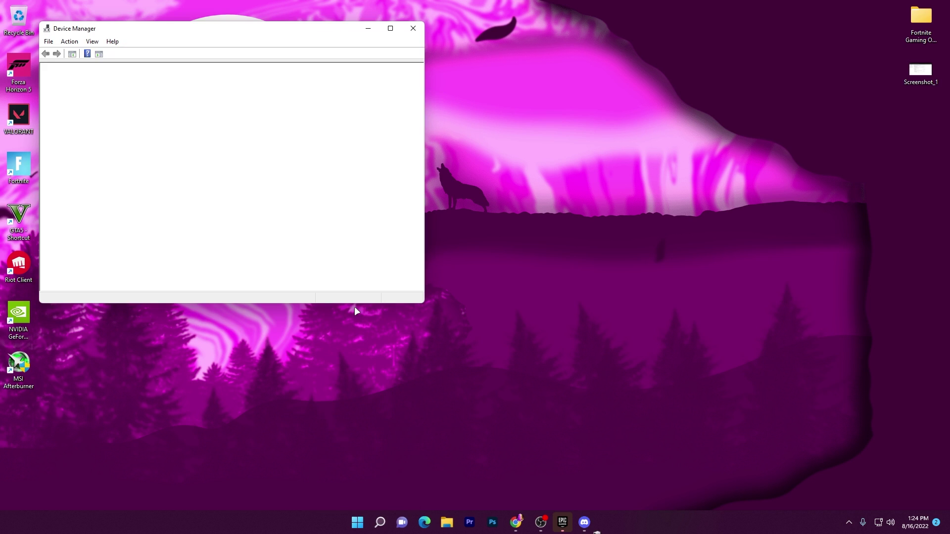
drag(188, 35, 364, 98)
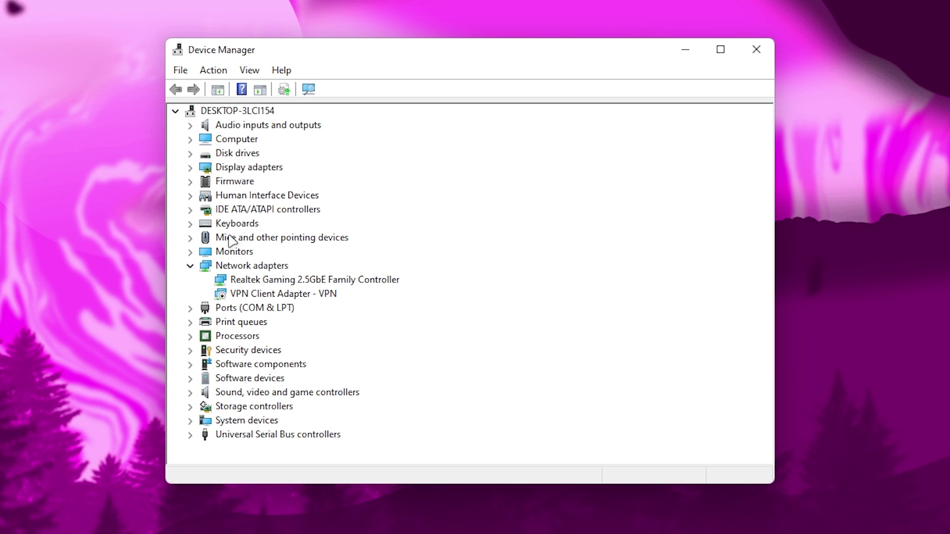
click(190, 238)
Step: View the first HID-compliant mouse's Power Management tab, toggling the wake option off and on
right_click(266, 251)
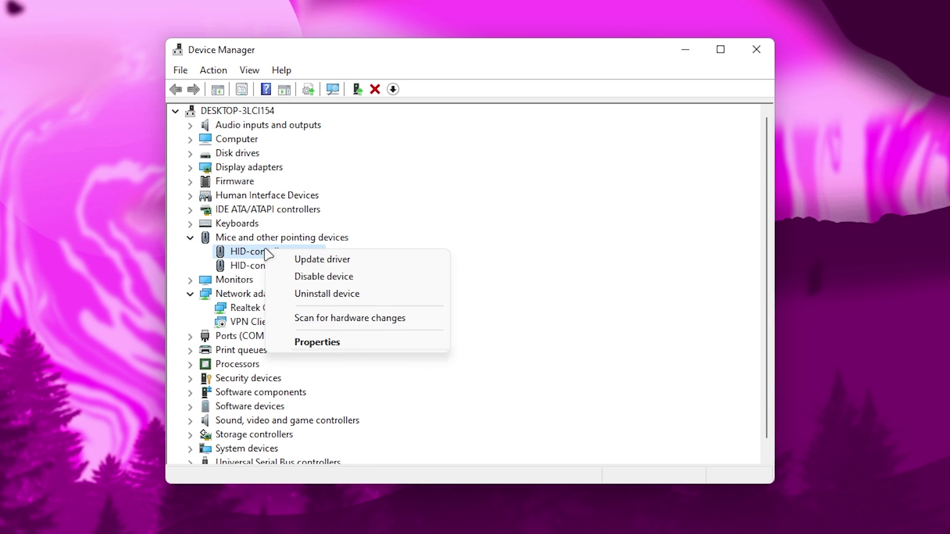
click(314, 343)
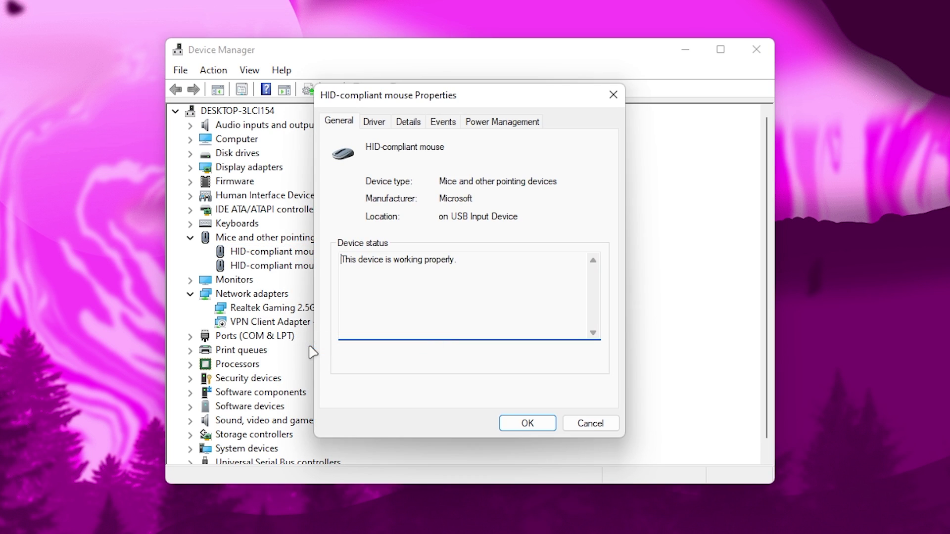
click(502, 123)
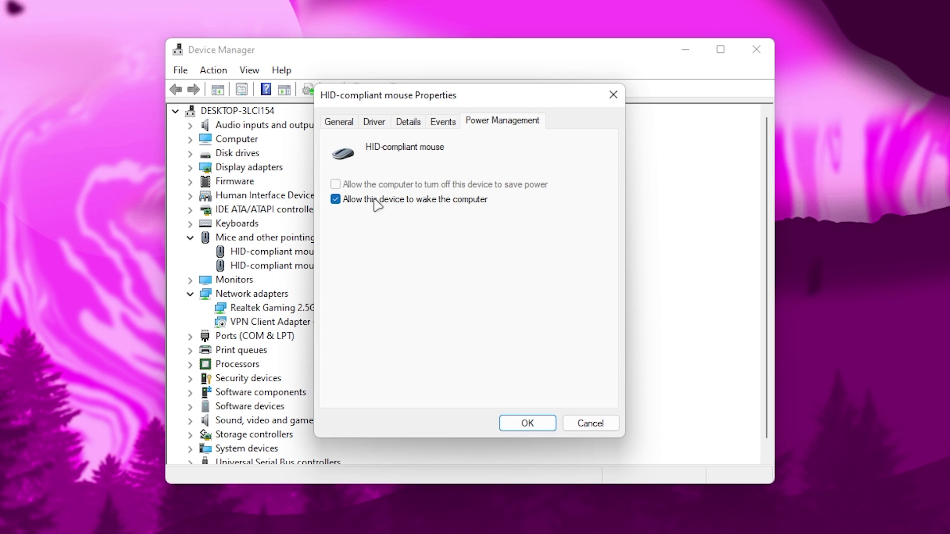
click(336, 198)
click(335, 199)
Step: Close the first mouse's properties and check the second HID-compliant mouse's Power Management settings
click(519, 426)
right_click(287, 266)
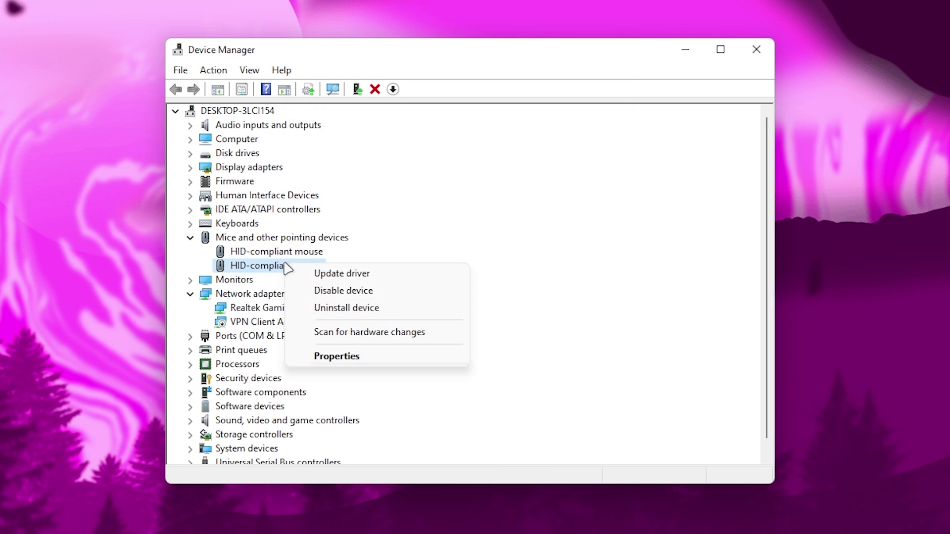
click(359, 357)
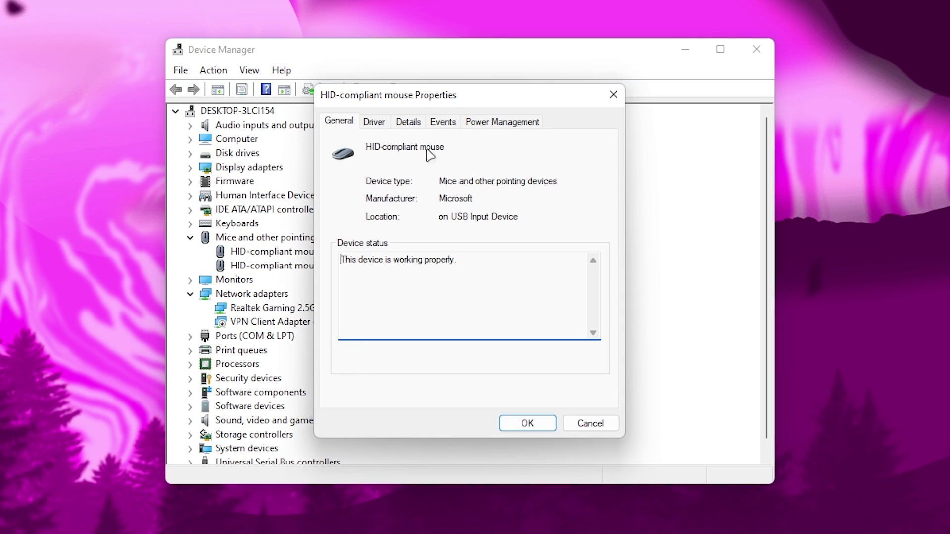
click(470, 127)
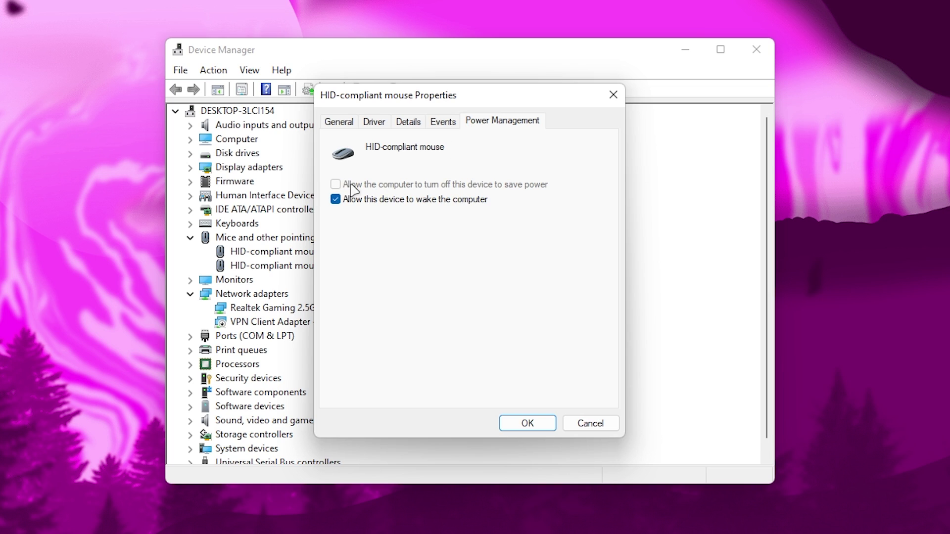
click(527, 422)
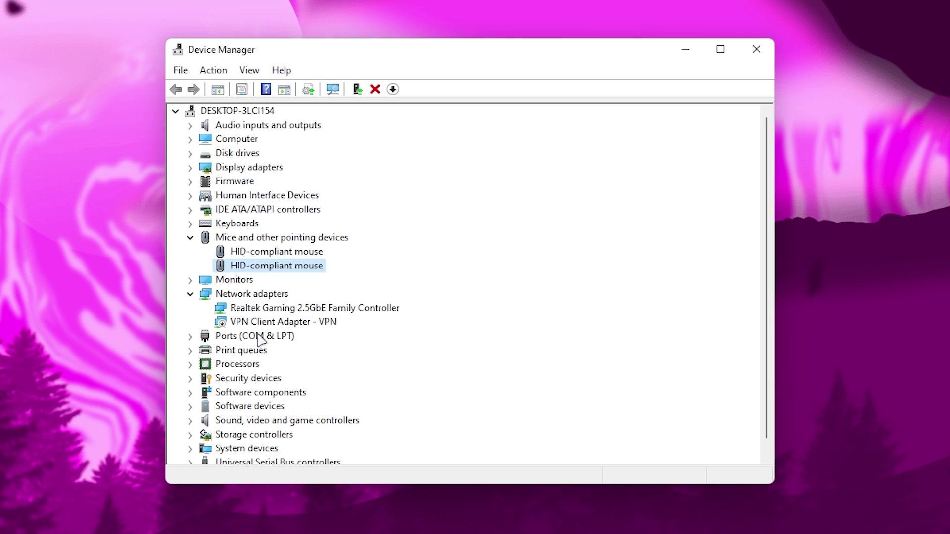
Step: Expand Keyboards and check the first HID Keyboard Device's Power Management settings
click(192, 224)
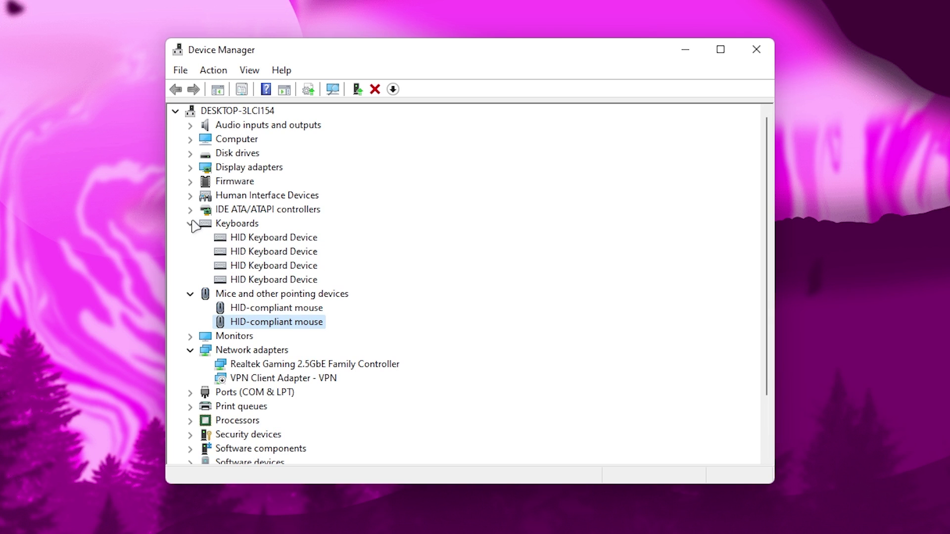
right_click(255, 238)
click(318, 315)
click(487, 123)
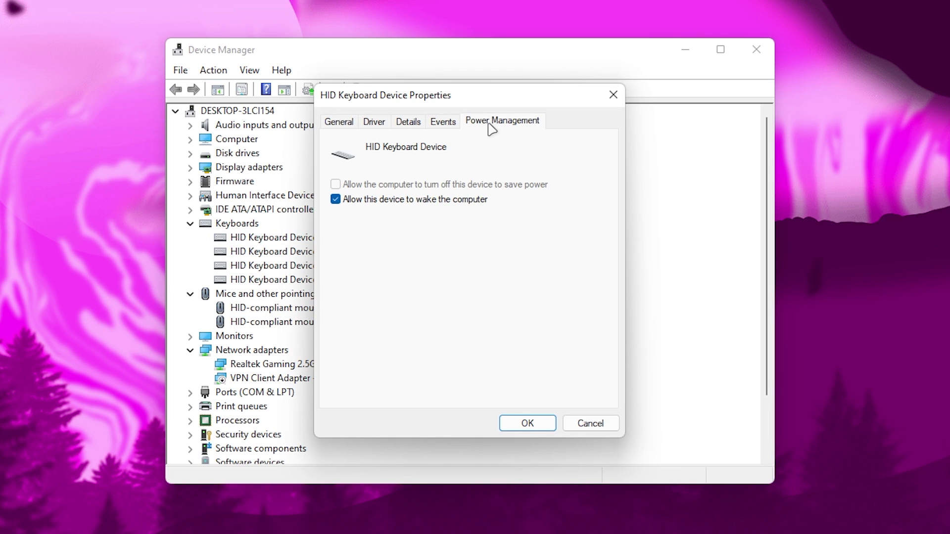
click(525, 423)
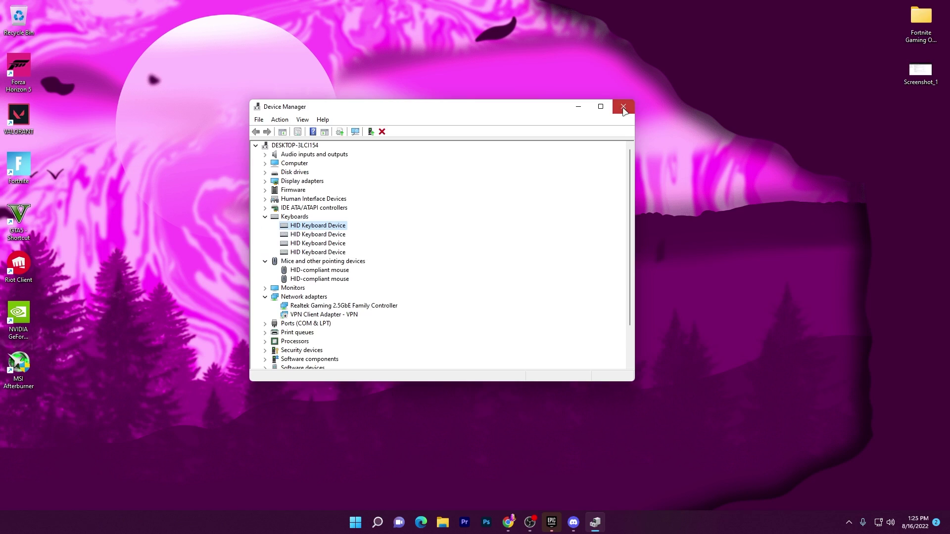
Step: Close Device Manager, open Chrome on uptopacks.com, and search the site for 'park control'
click(756, 49)
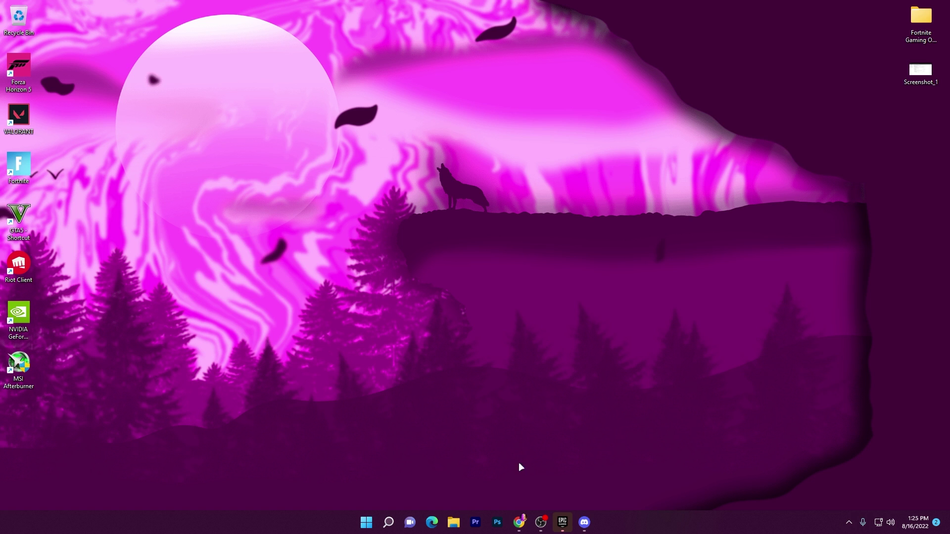
click(518, 524)
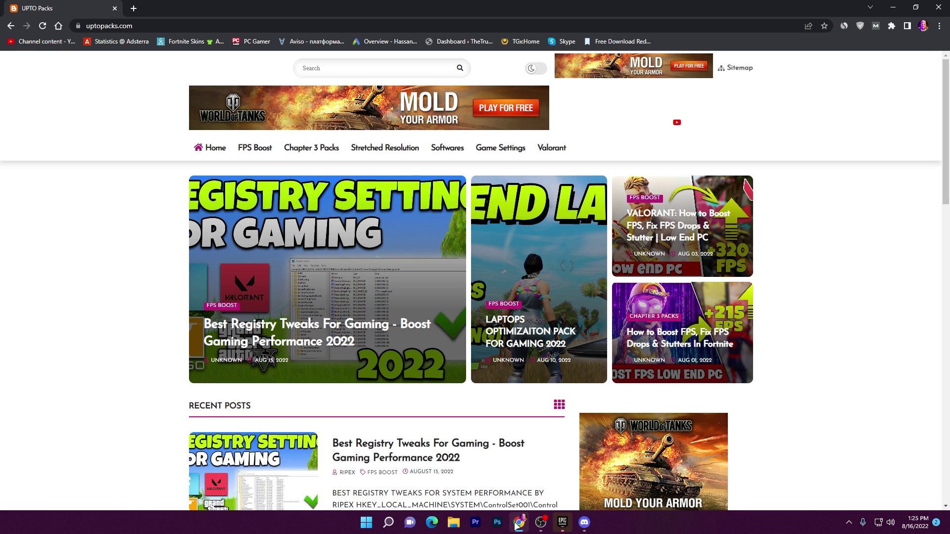
click(350, 67)
text(park control)
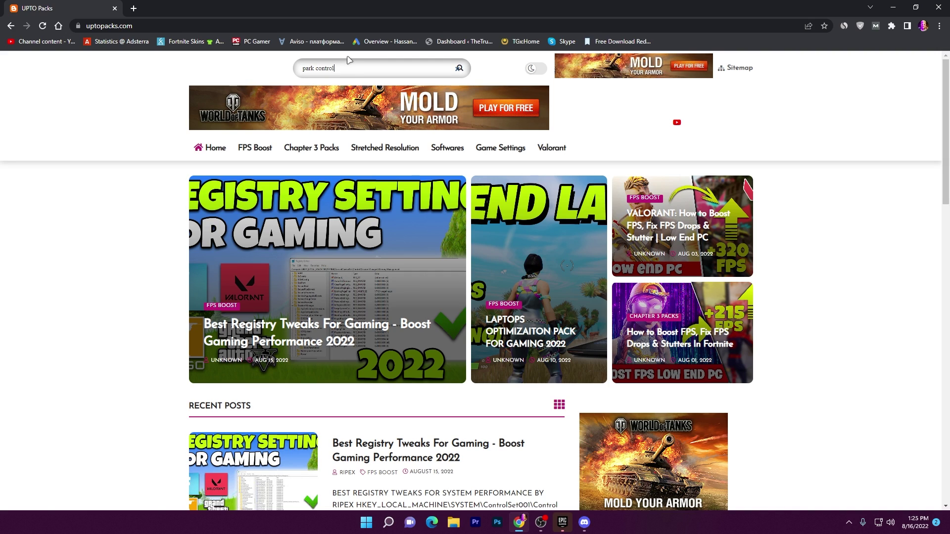
key(Return)
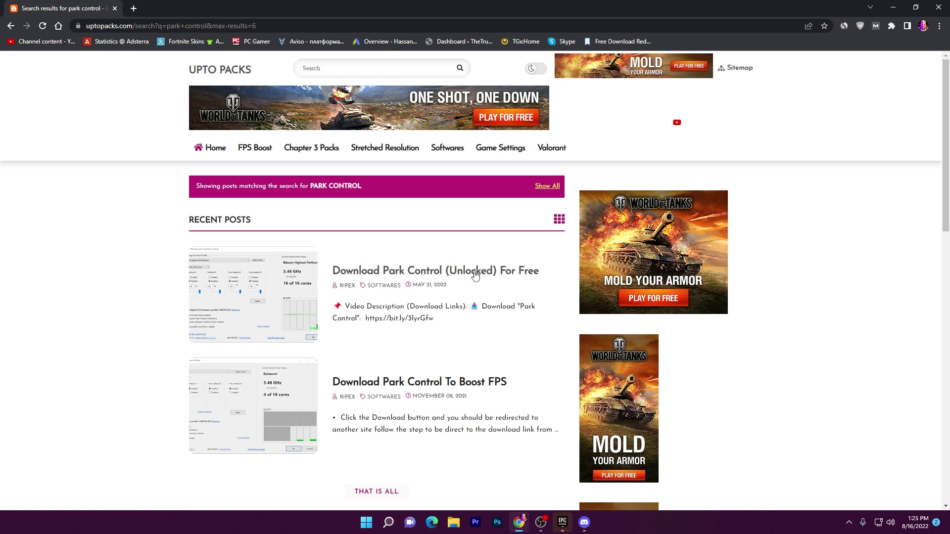
Step: Open the 'Download Park Control (Unlocked) For Free' post and follow its bit.ly Park Control link
click(262, 294)
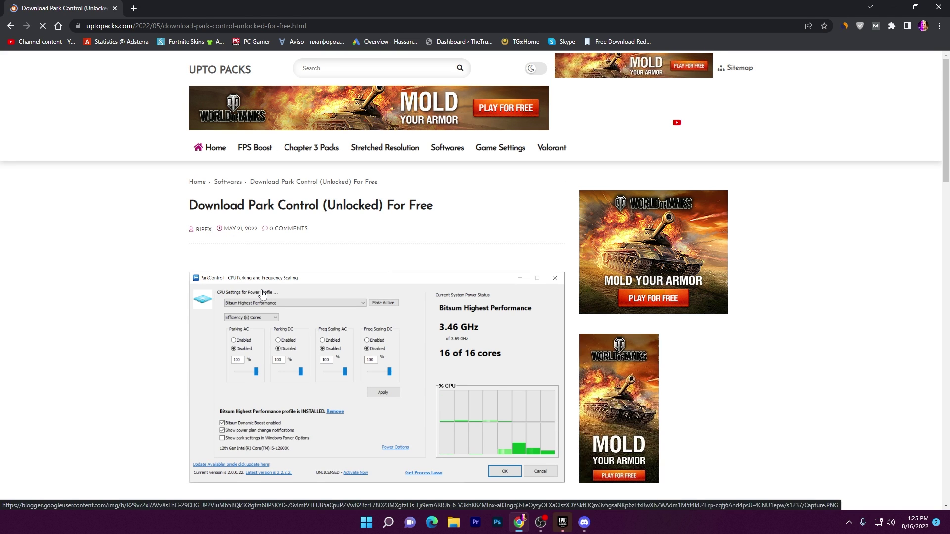
scroll(262, 294, down, 3)
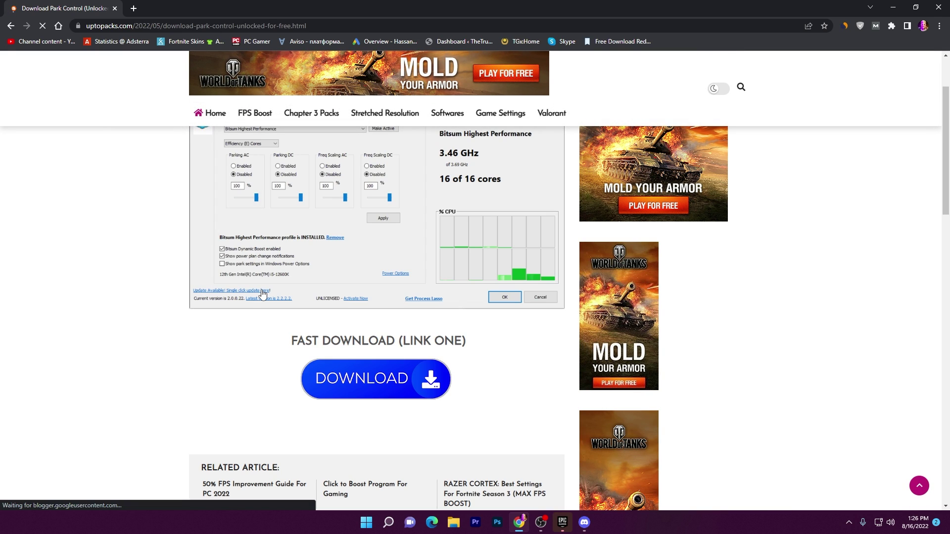
scroll(262, 293, down, 5)
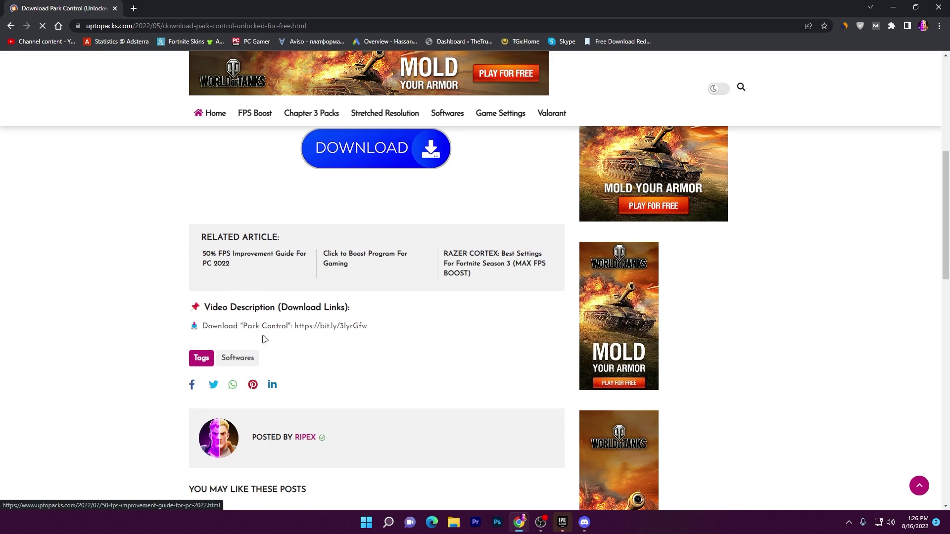
click(334, 328)
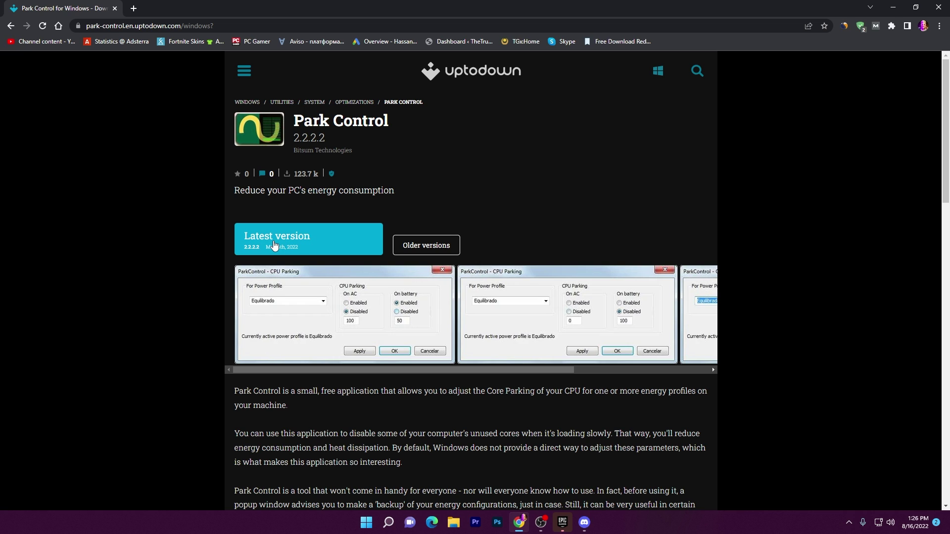
Step: Open ParkControl from the tray, make Bitsum Highest Performance active, and apply disabled parking settings
click(893, 7)
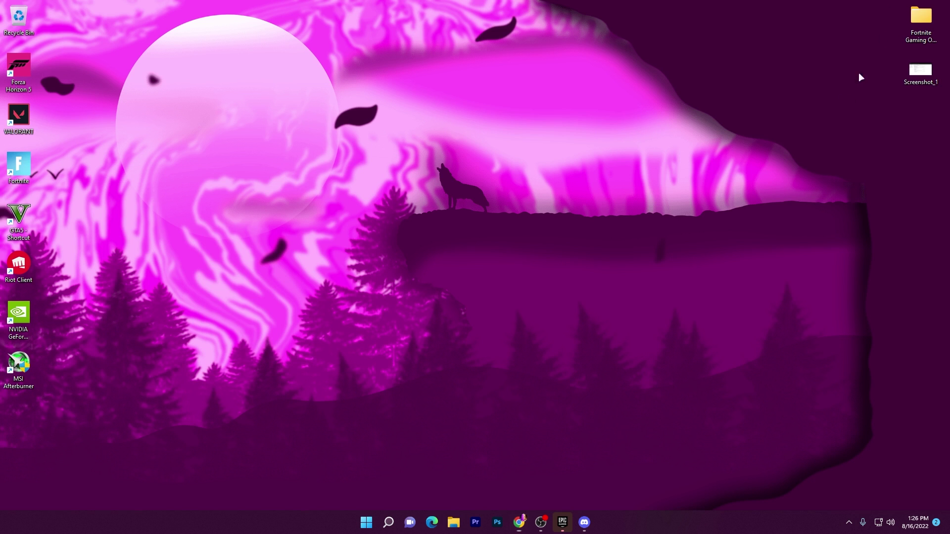
click(849, 522)
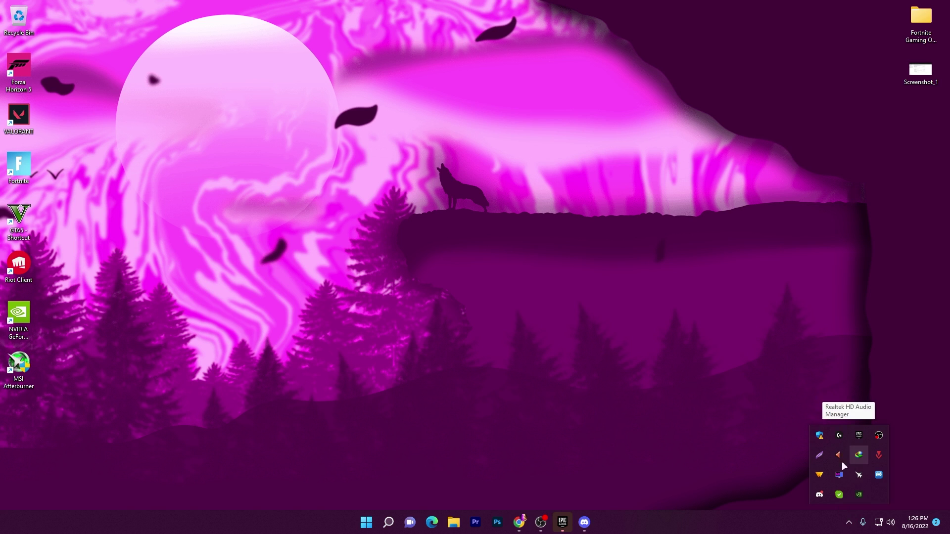
click(878, 475)
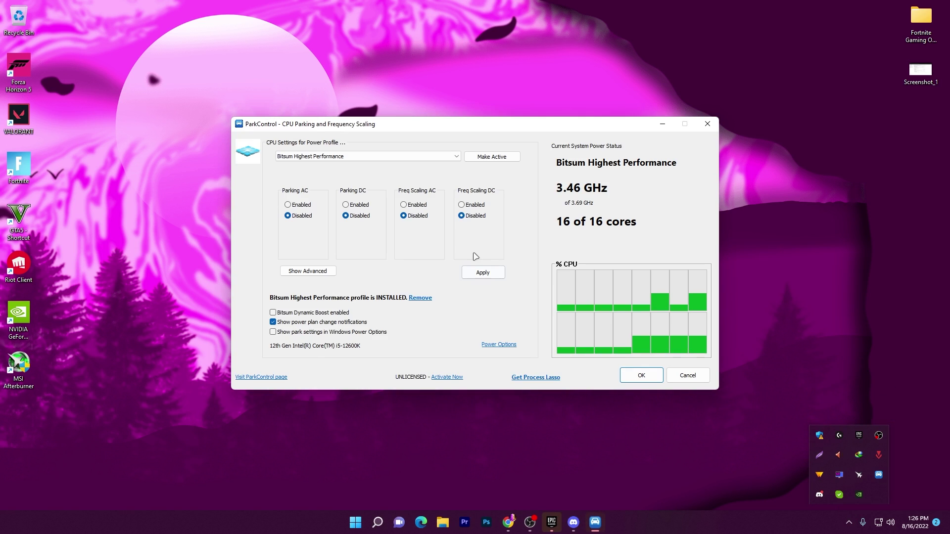
click(459, 156)
click(313, 176)
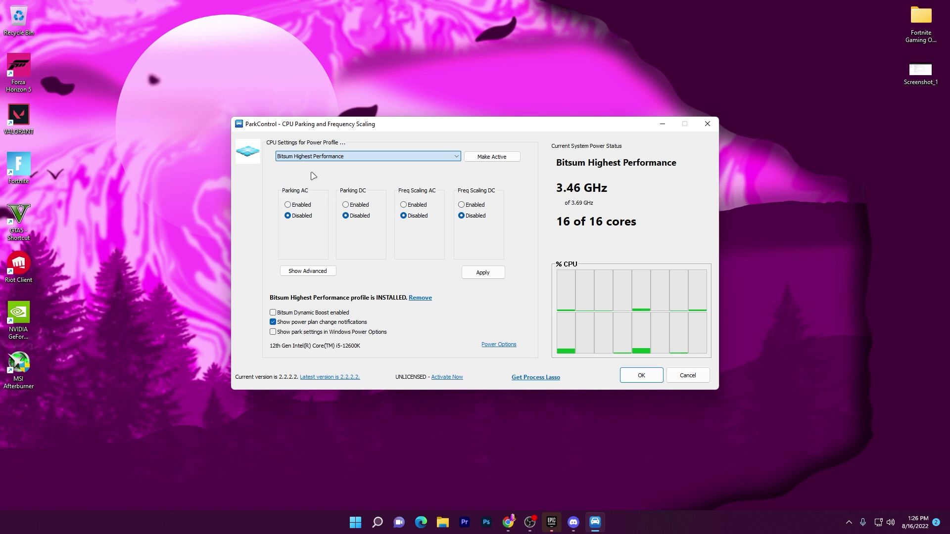
click(492, 156)
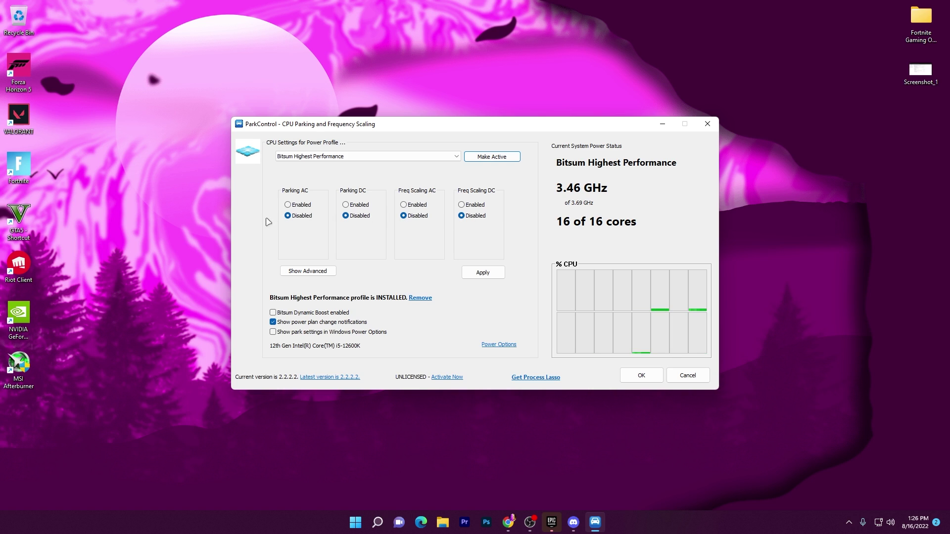
click(476, 273)
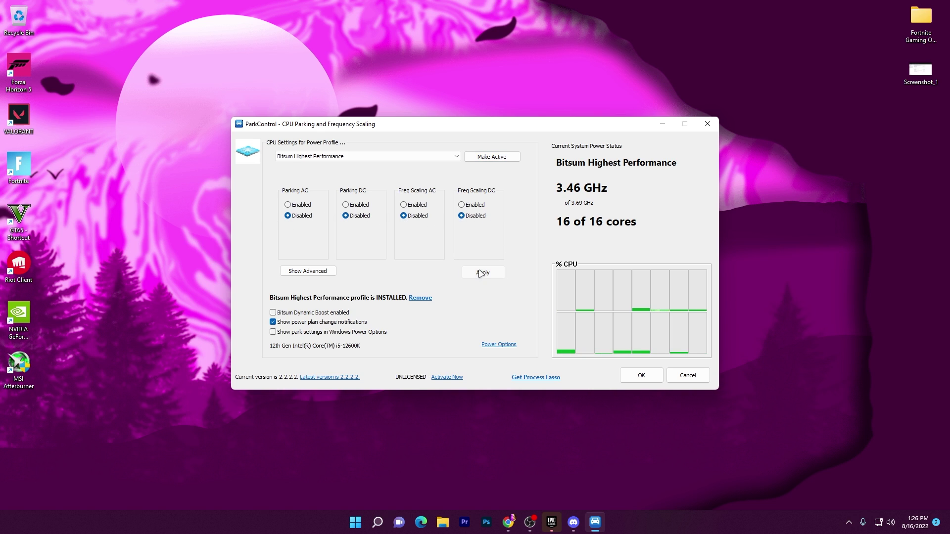
Step: Confirm ParkControl's Bitsum Highest Performance settings with OK, then check and dismiss the hidden tray icons
click(638, 376)
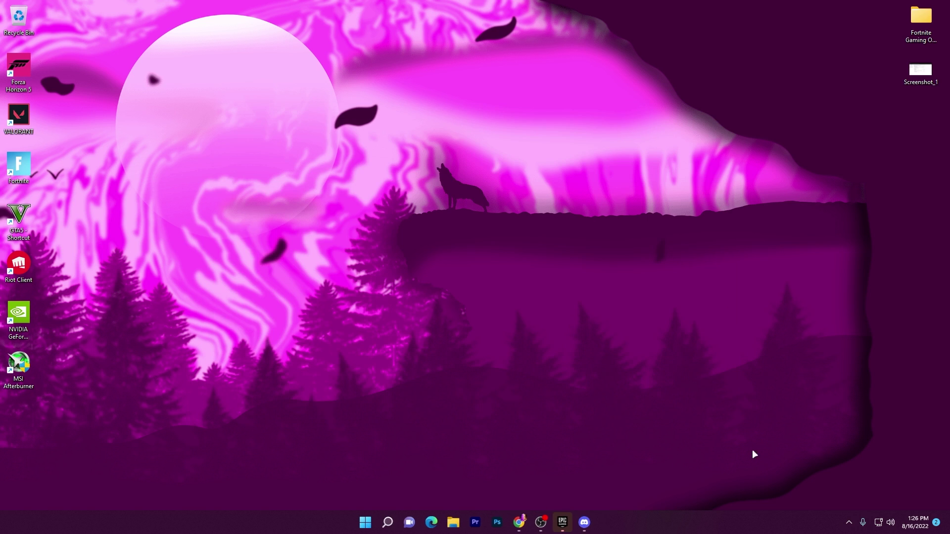
click(848, 522)
click(487, 470)
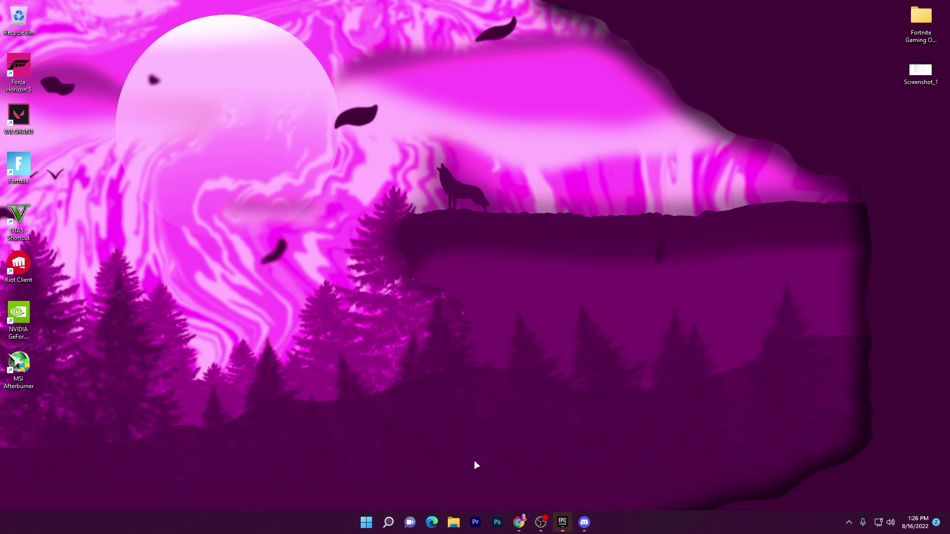